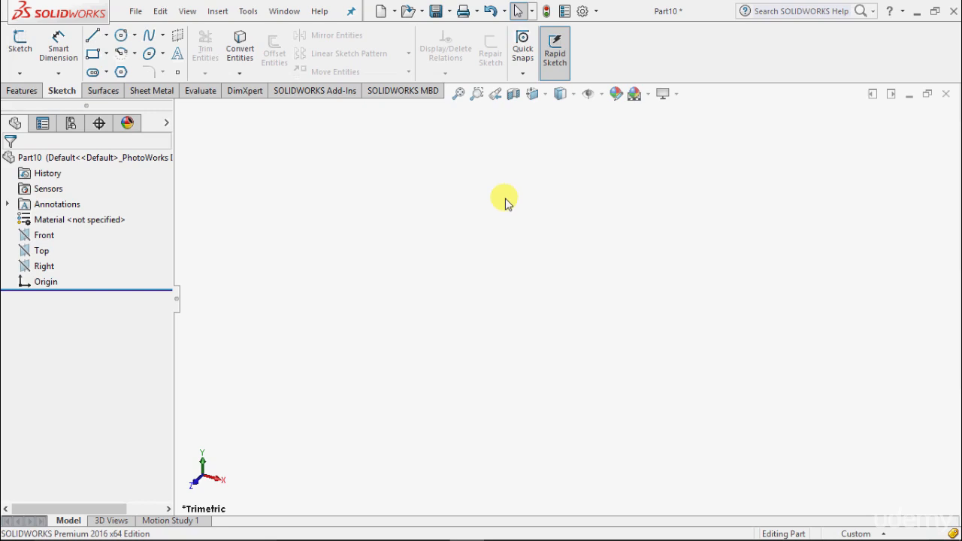
Step: Start a new 2D sketch on the Front plane
click(19, 73)
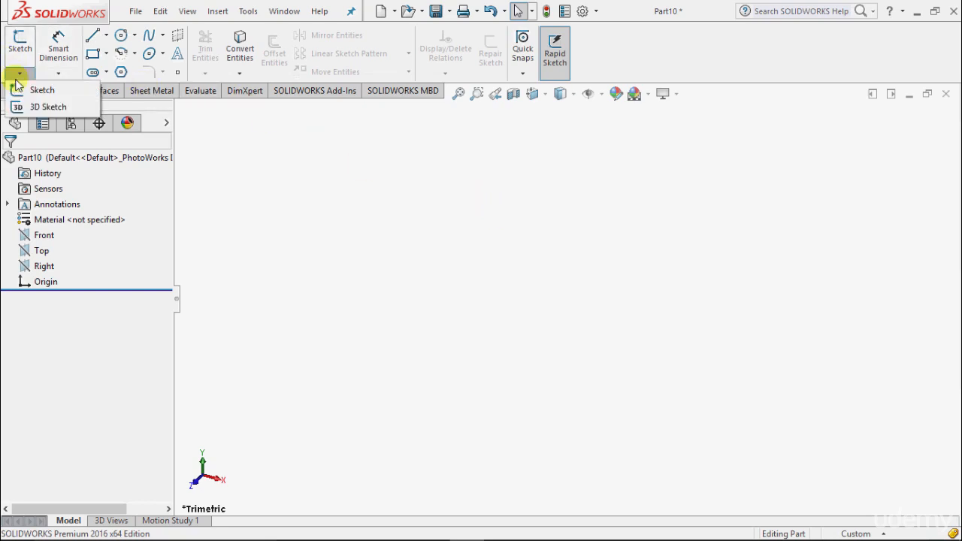
click(38, 90)
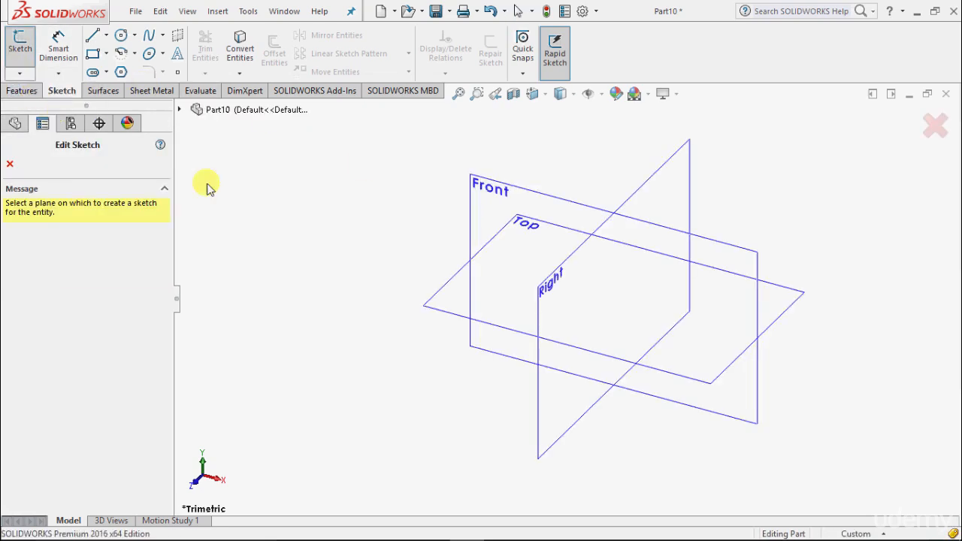
click(524, 191)
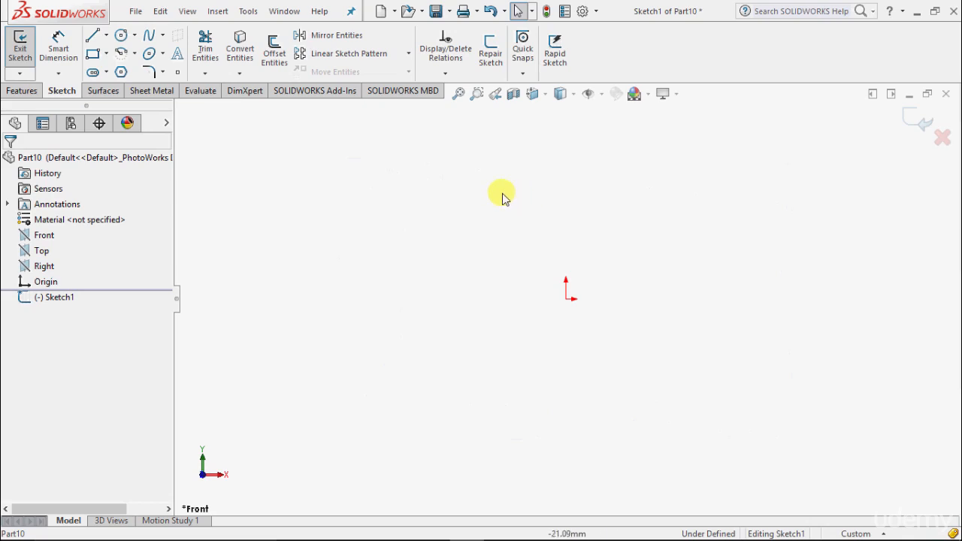
Step: Sketch a single vertical line about 53 mm long, well to the left of the origin
click(106, 35)
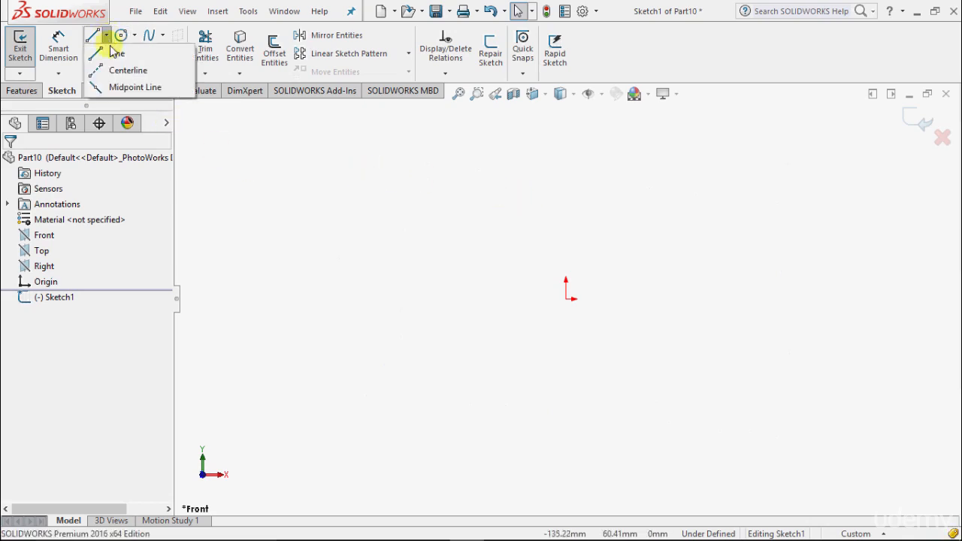
click(113, 53)
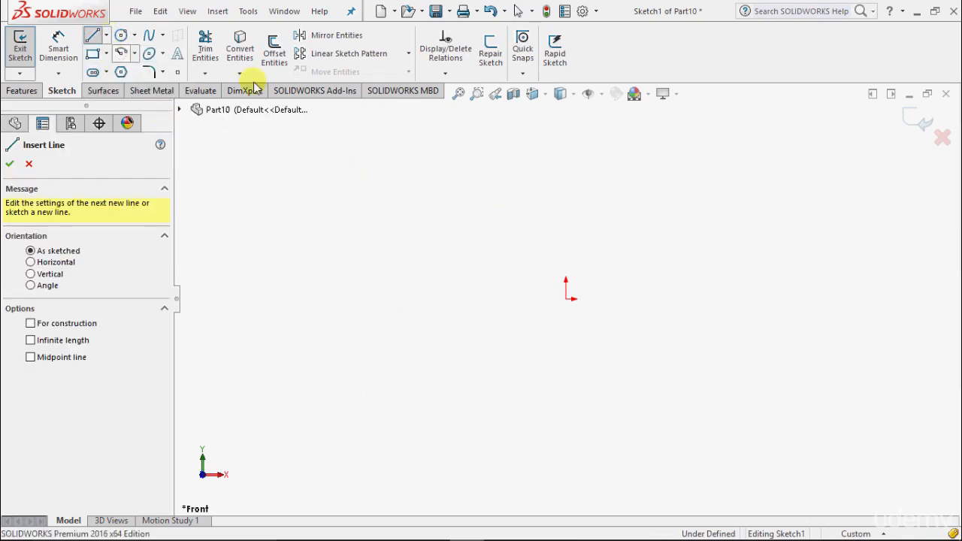
click(329, 332)
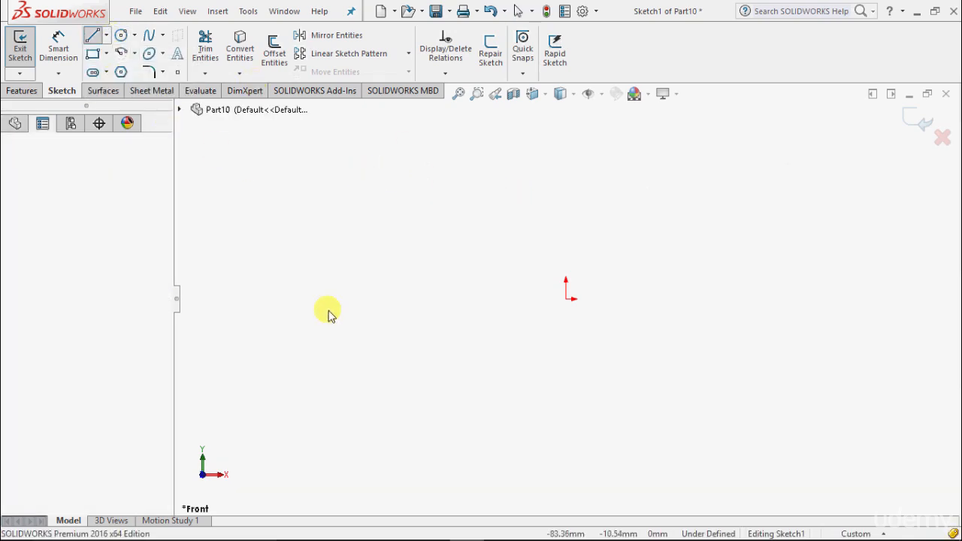
click(329, 182)
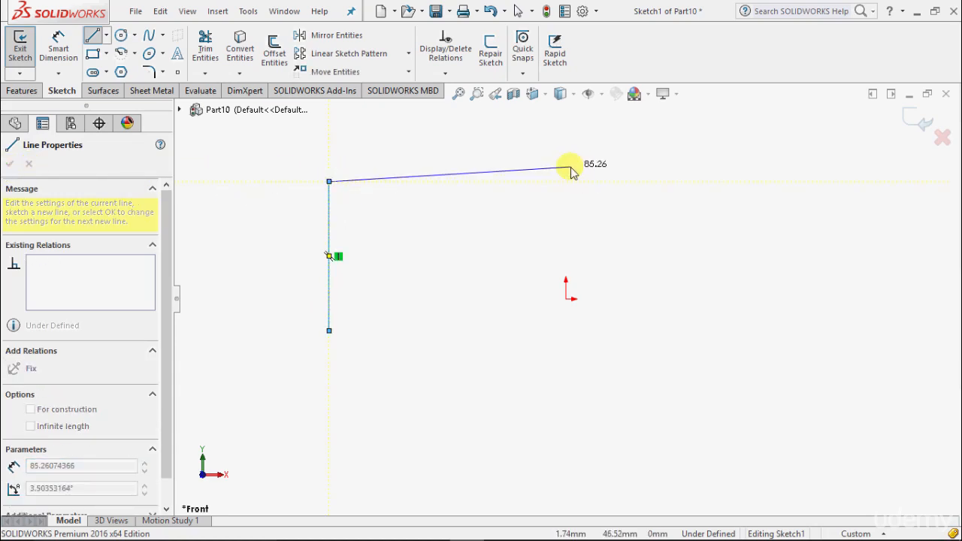
key(Escape)
click(9, 164)
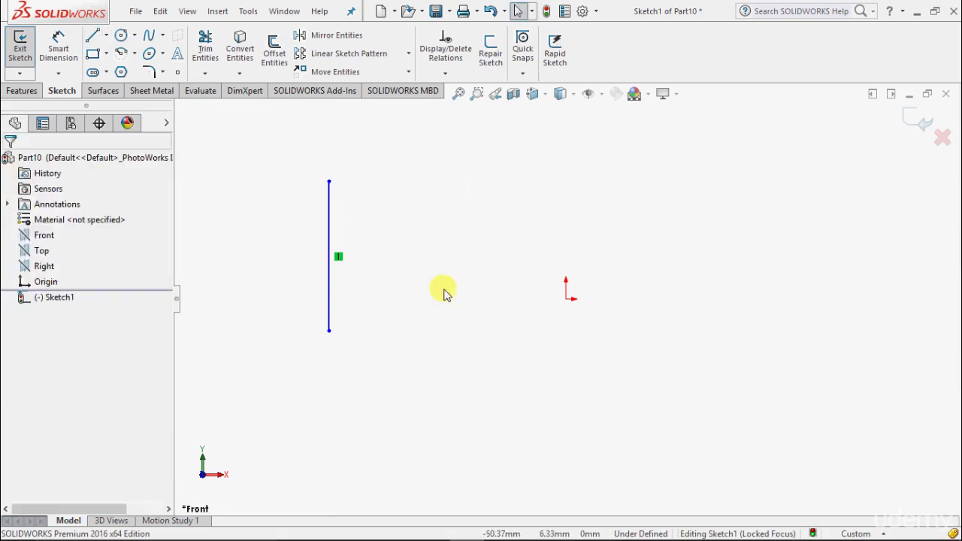
Step: Offset the vertical line by 10 mm toward the origin, with its offset dimension added
click(267, 62)
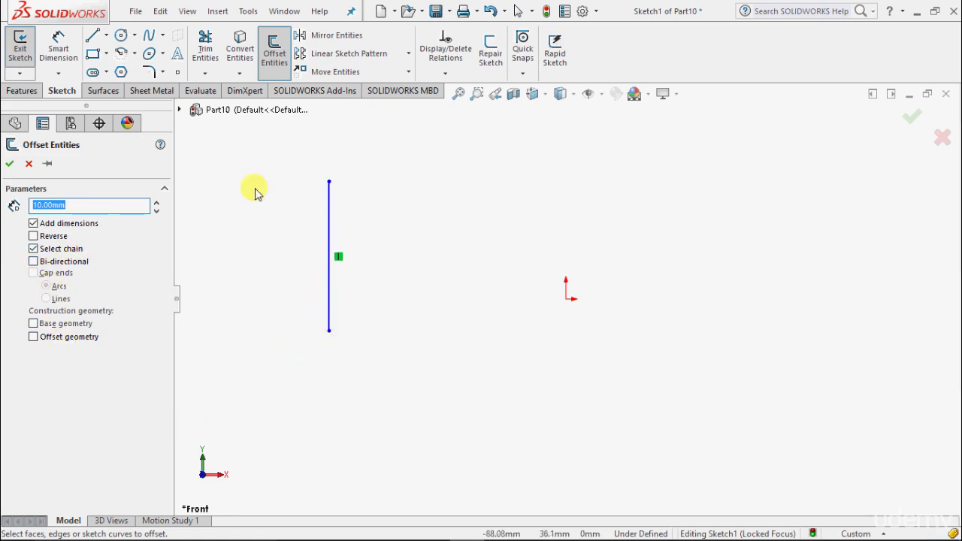
click(327, 228)
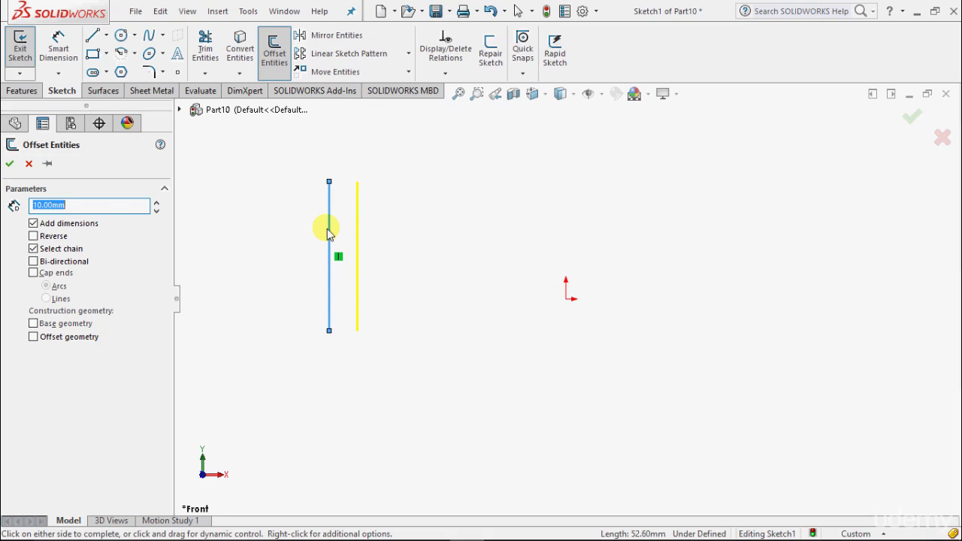
click(10, 164)
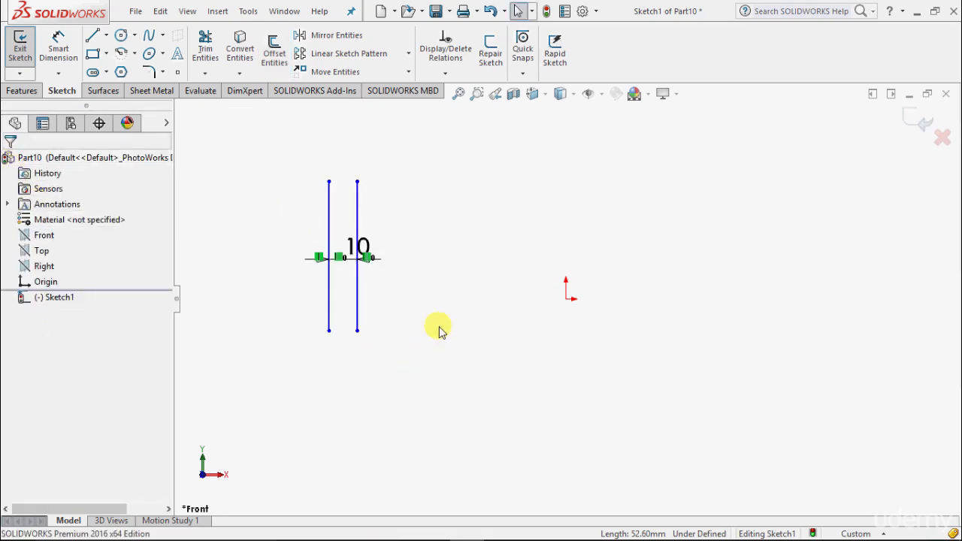
Step: Move the 10 mm offset dimension below the lower ends of the two vertical lines
scroll(342, 239, up, 1)
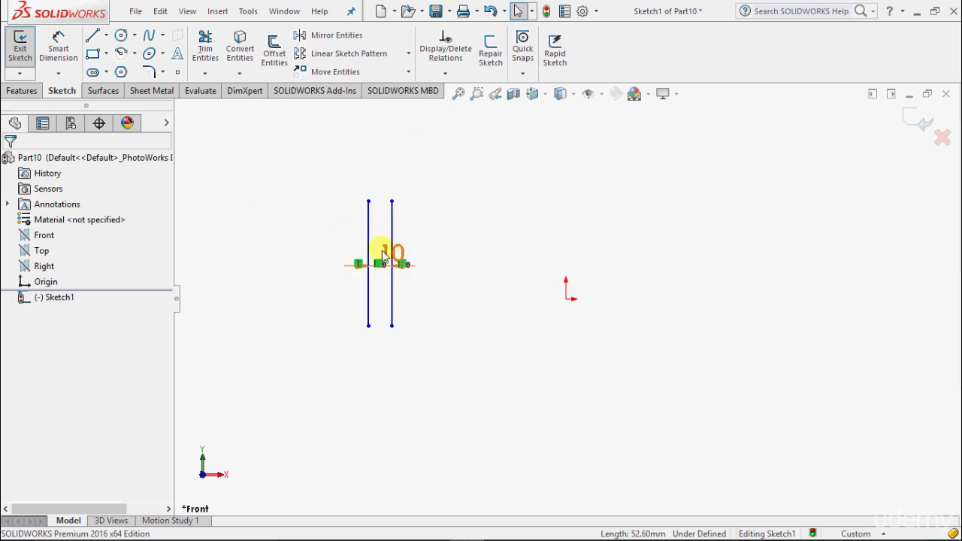
scroll(387, 257, down, 3)
scroll(486, 286, up, 4)
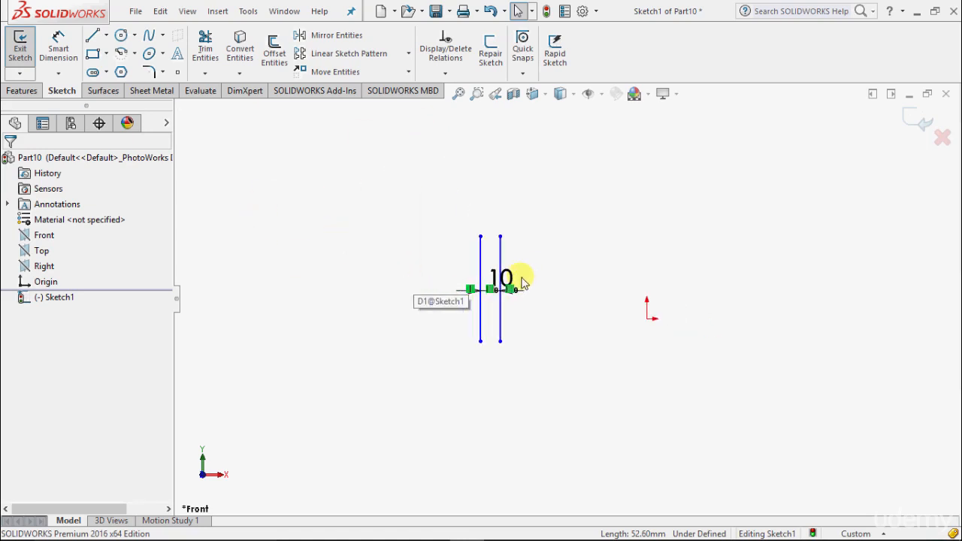
scroll(525, 297, down, 2)
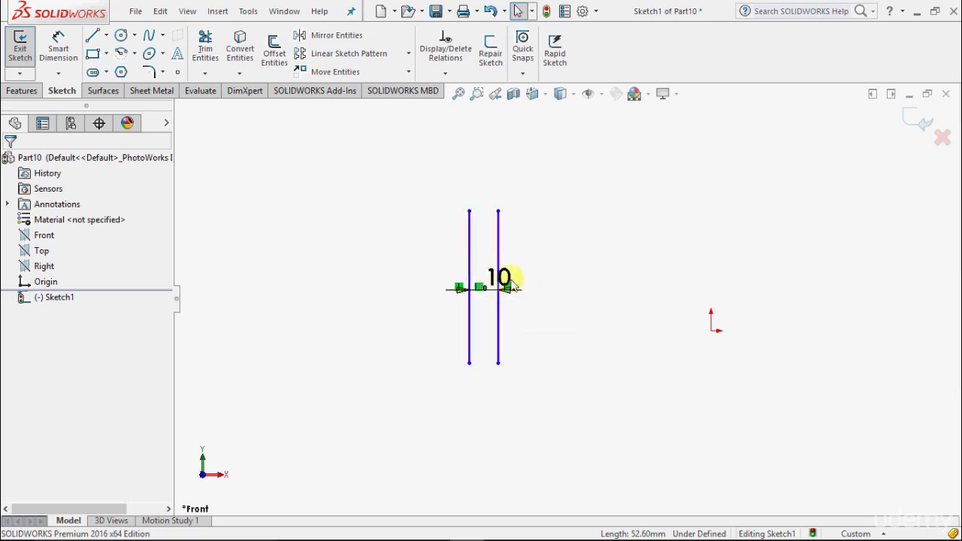
drag(509, 289, 498, 406)
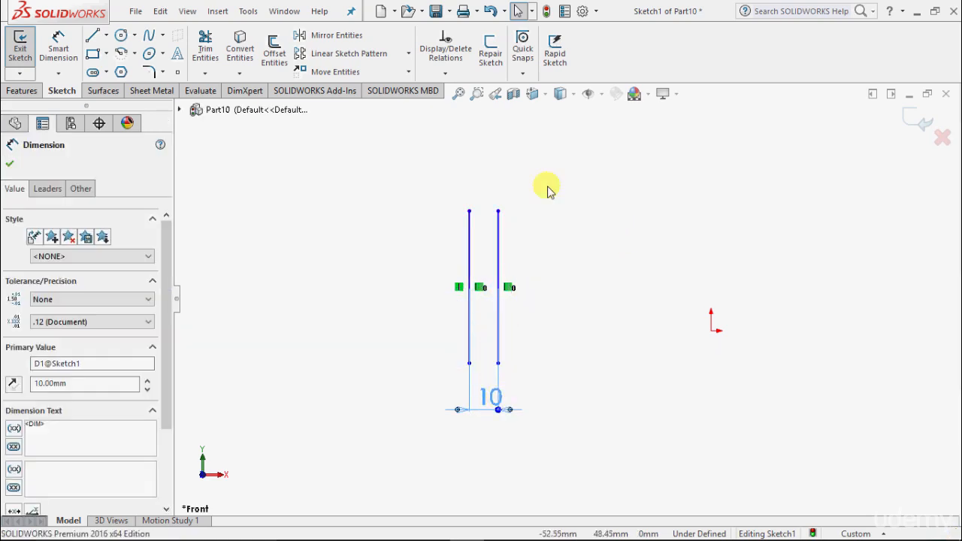
click(10, 164)
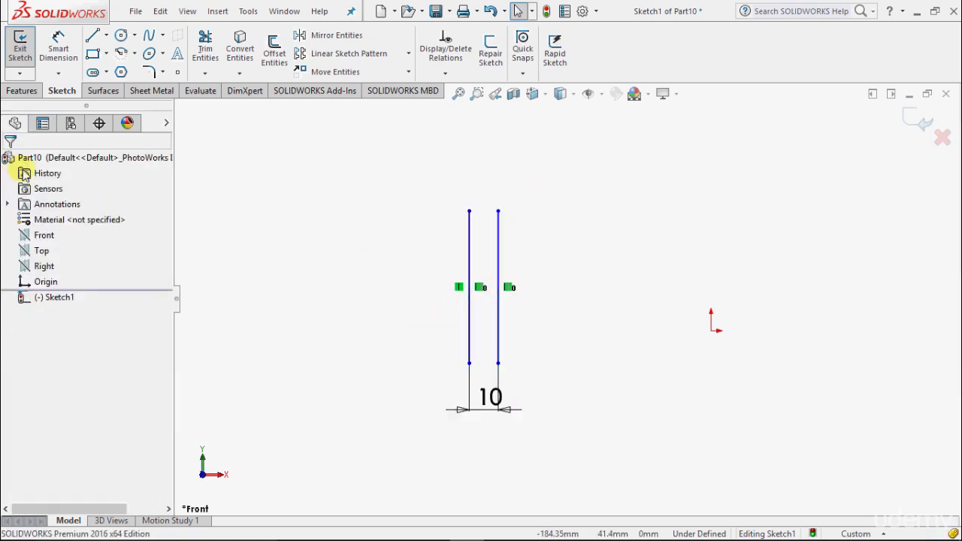
Step: Offset the original vertical line by 15 mm in the reversed direction, away from the origin, without adding a dimension
click(274, 49)
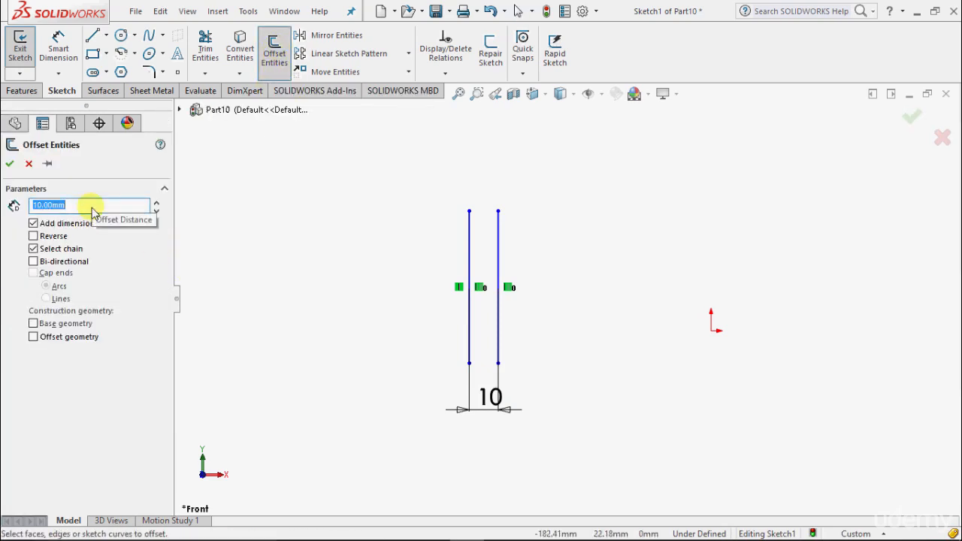
text(515)
key(Return)
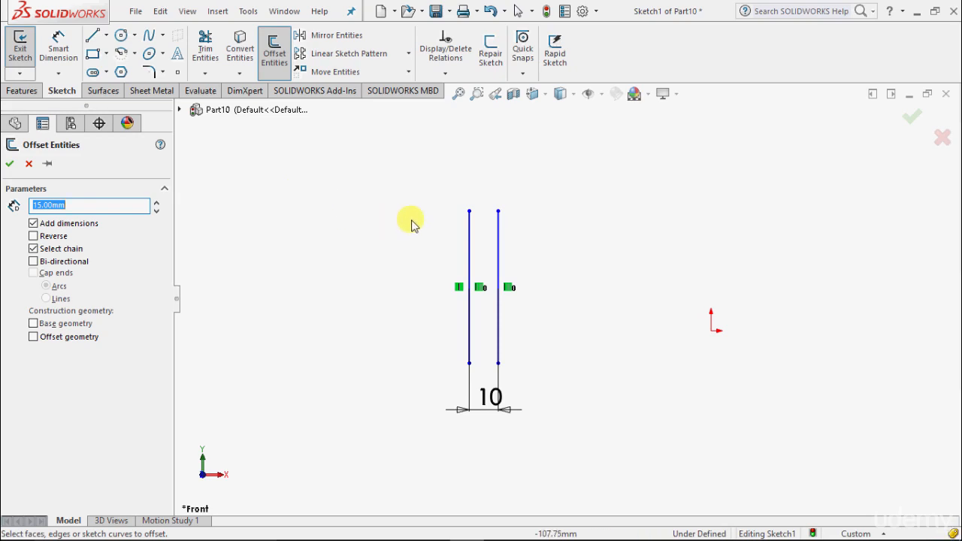
click(467, 254)
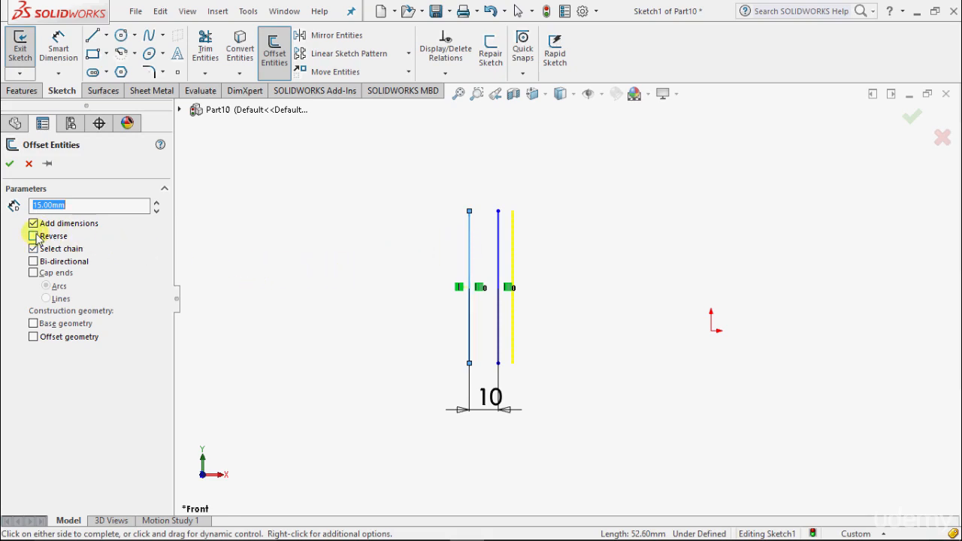
click(34, 236)
click(33, 248)
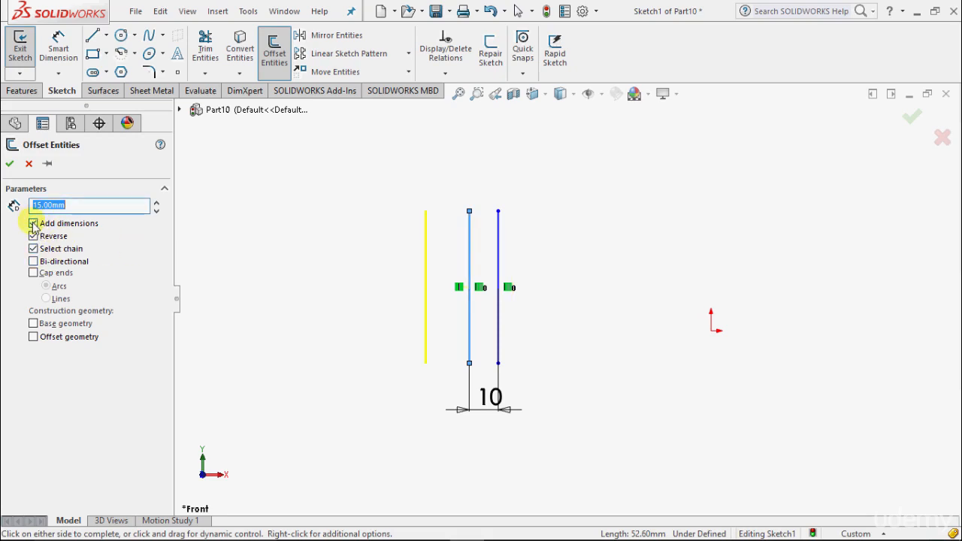
click(34, 225)
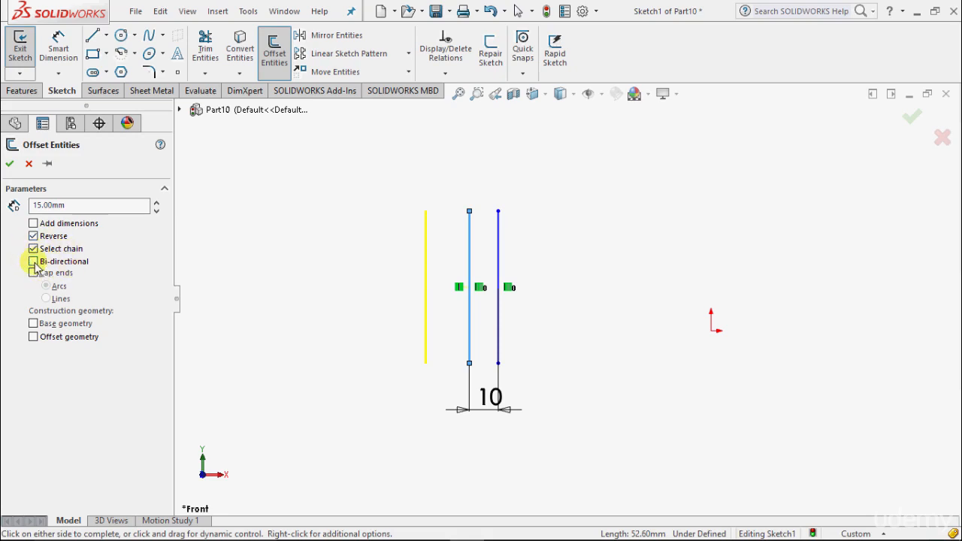
click(9, 163)
Step: Sketch a closed five-sided profile from the origin with a sloped upper-right corner and a horizontal base about 60 mm long
scroll(311, 260, down, 1)
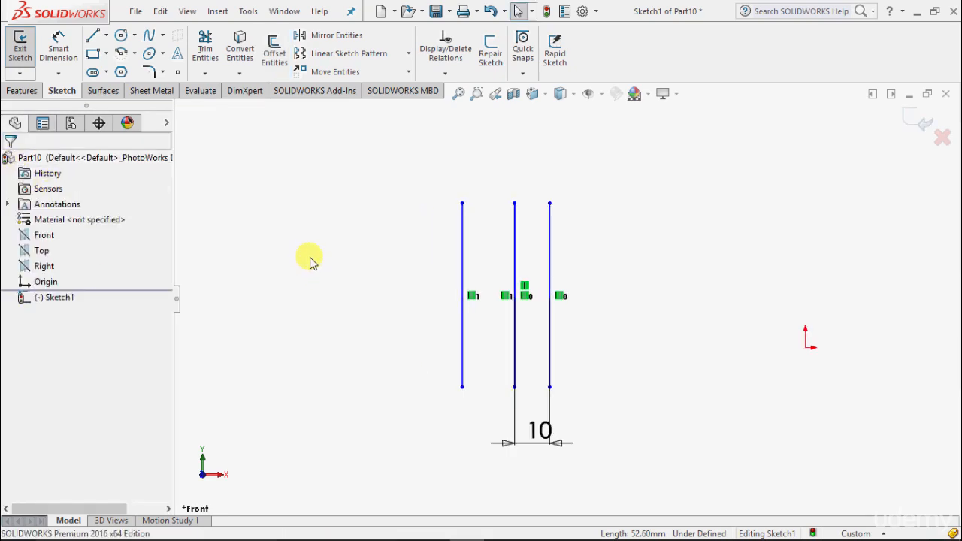
scroll(310, 260, up, 4)
scroll(791, 281, down, 3)
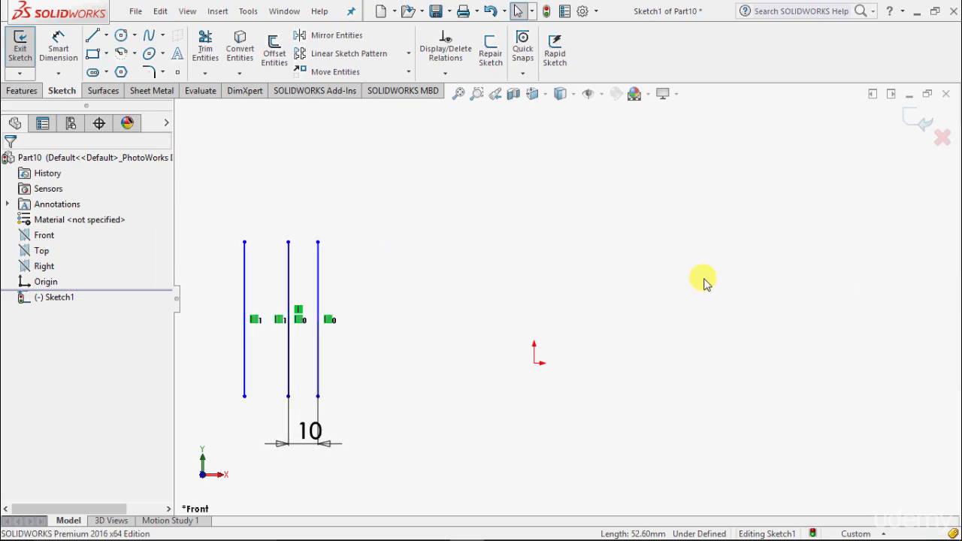
click(92, 35)
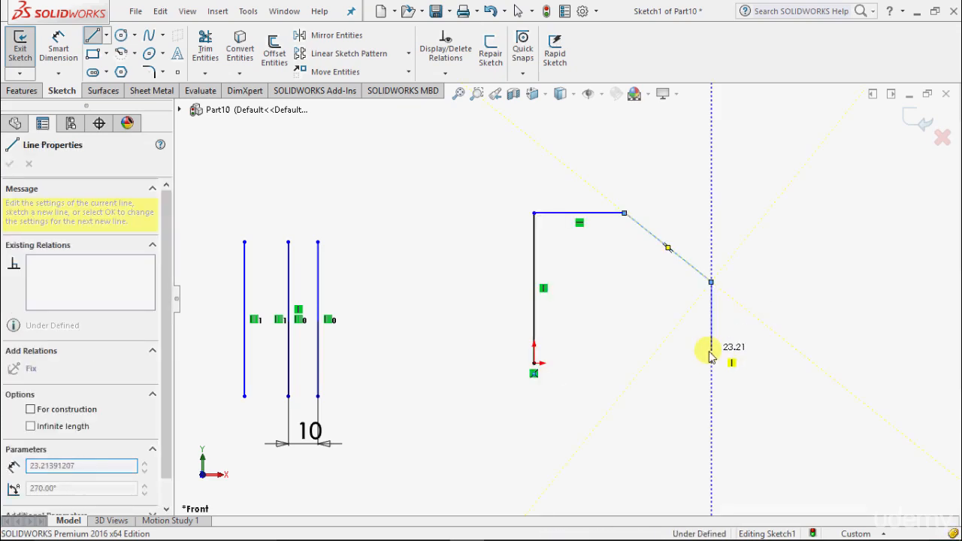
click(712, 363)
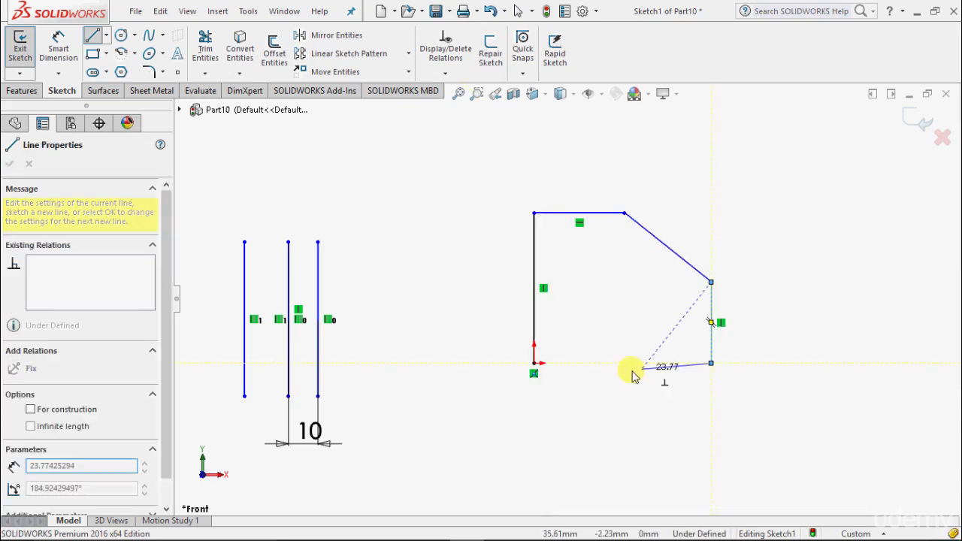
click(533, 365)
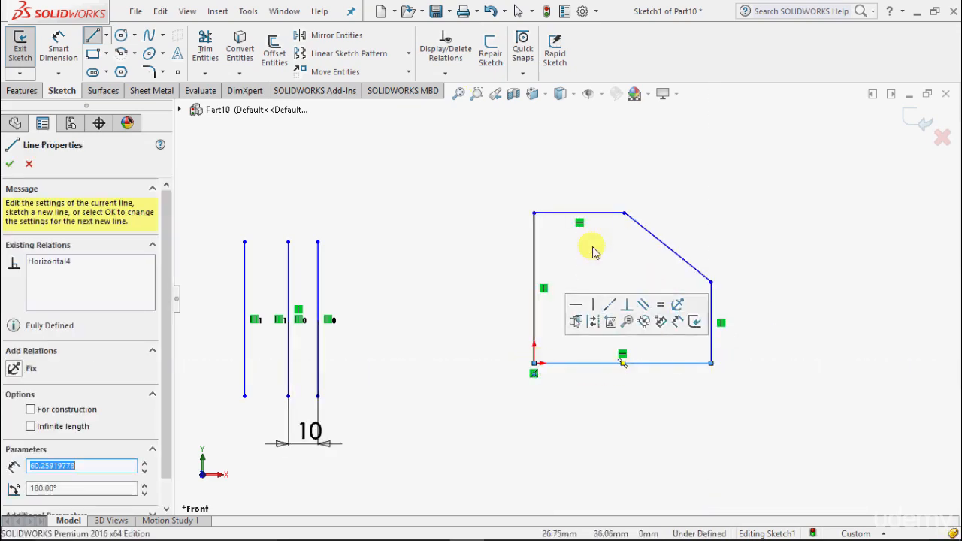
click(10, 163)
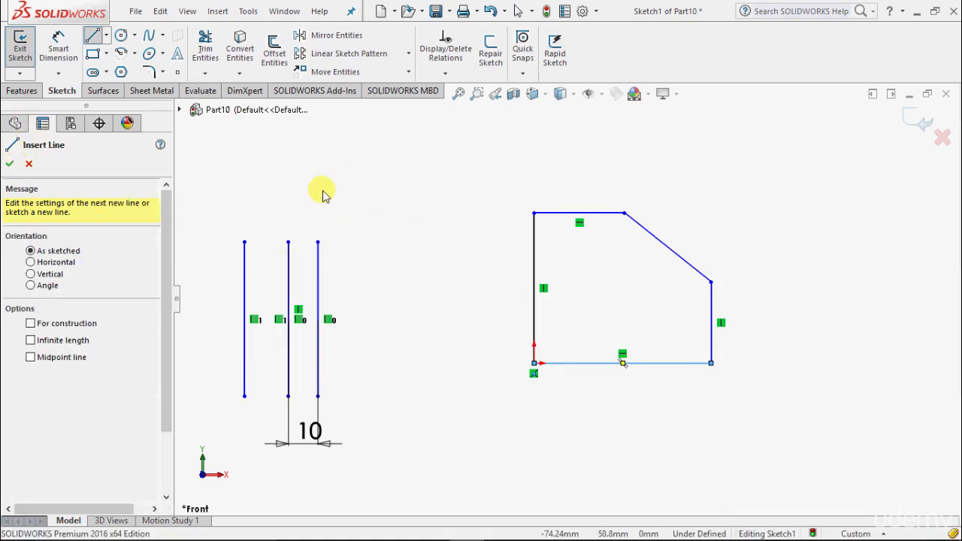
Step: Offset the whole closed profile chain by 5 mm bi-directionally, both inward and outward, without adding dimensions
click(274, 60)
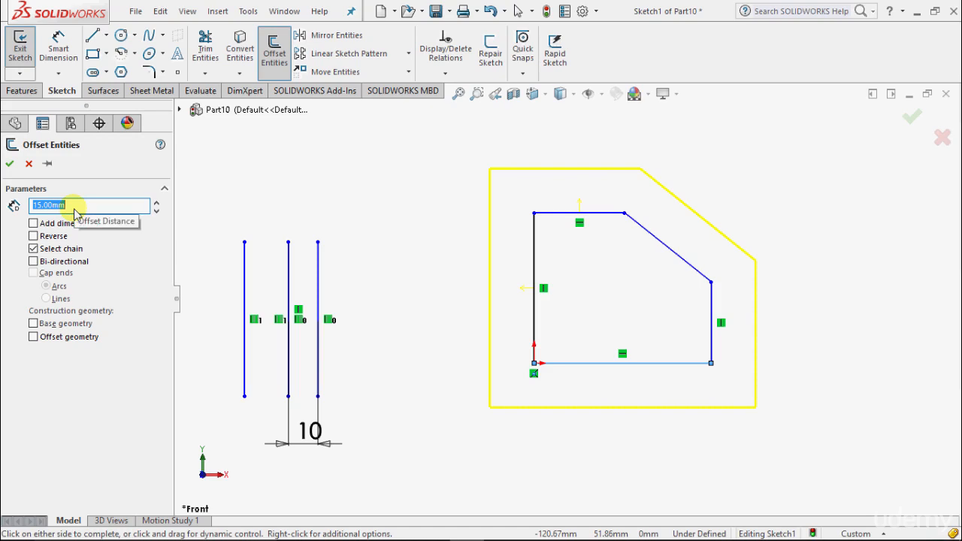
text(5)
key(Return)
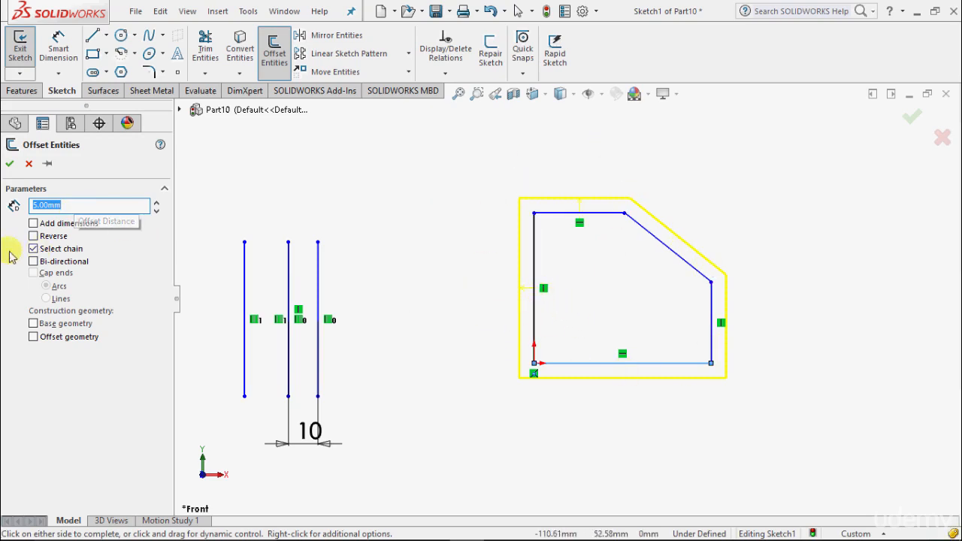
click(33, 236)
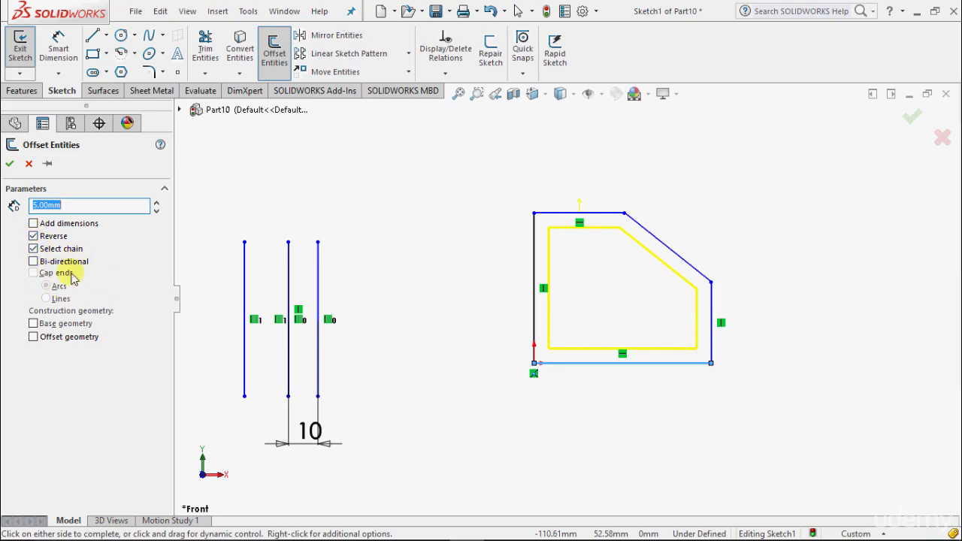
click(34, 262)
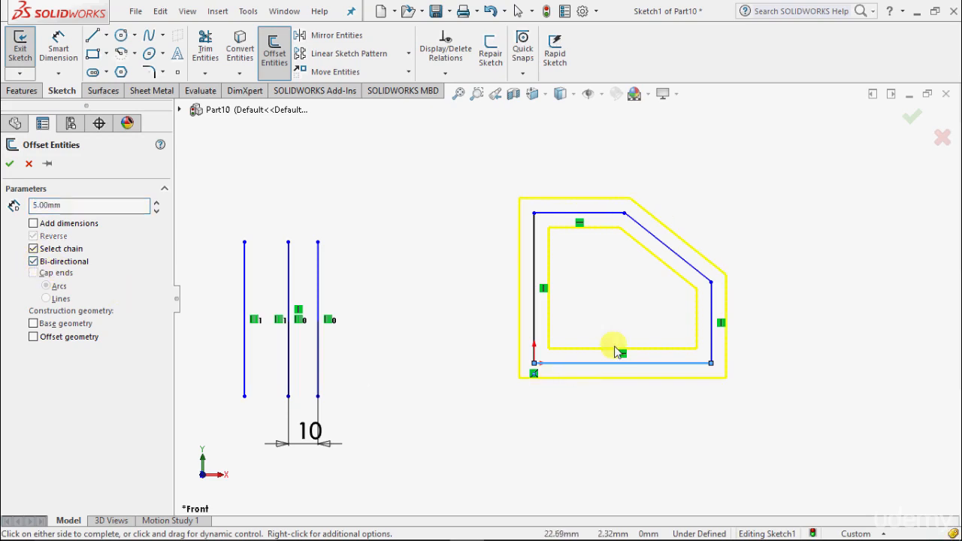
scroll(736, 262, up, 1)
scroll(527, 292, down, 4)
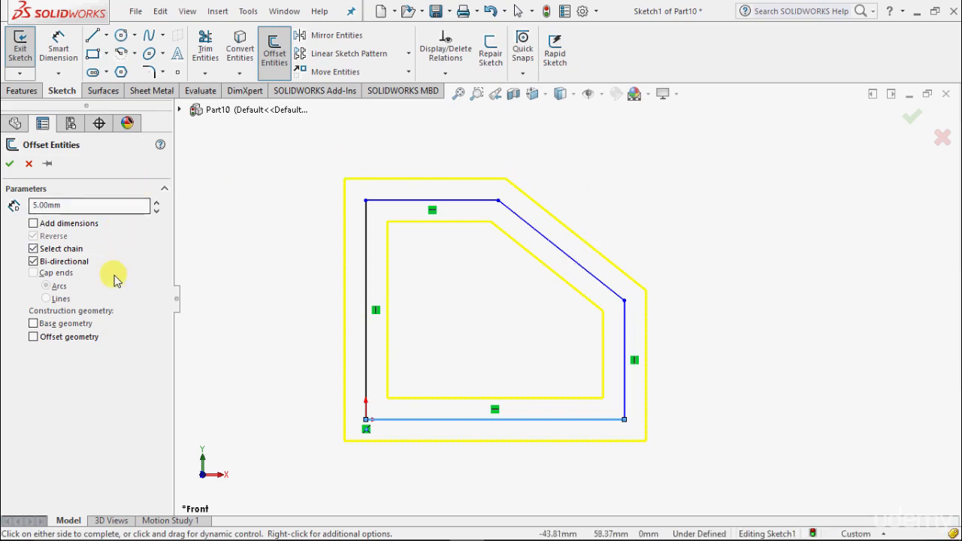
click(8, 164)
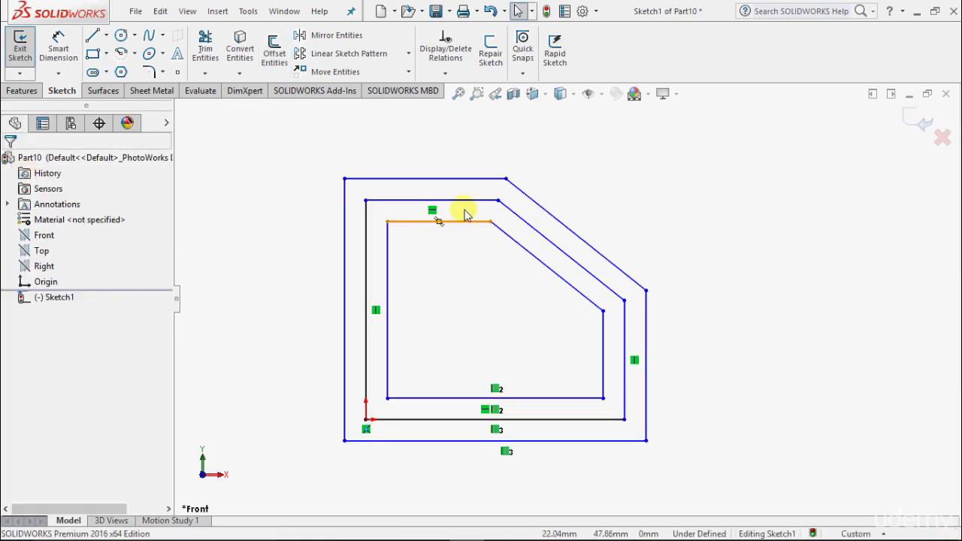
key(z)
key(z)
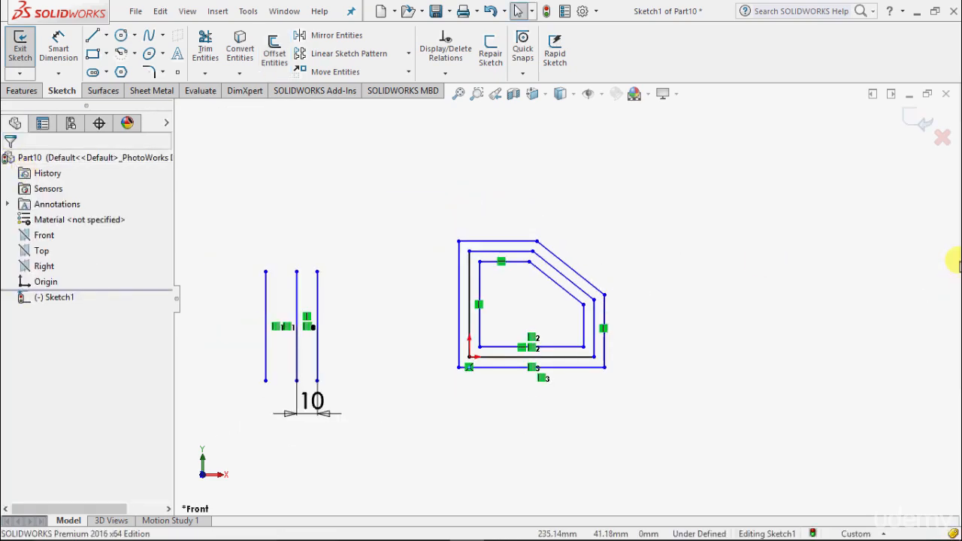
scroll(874, 259, down, 2)
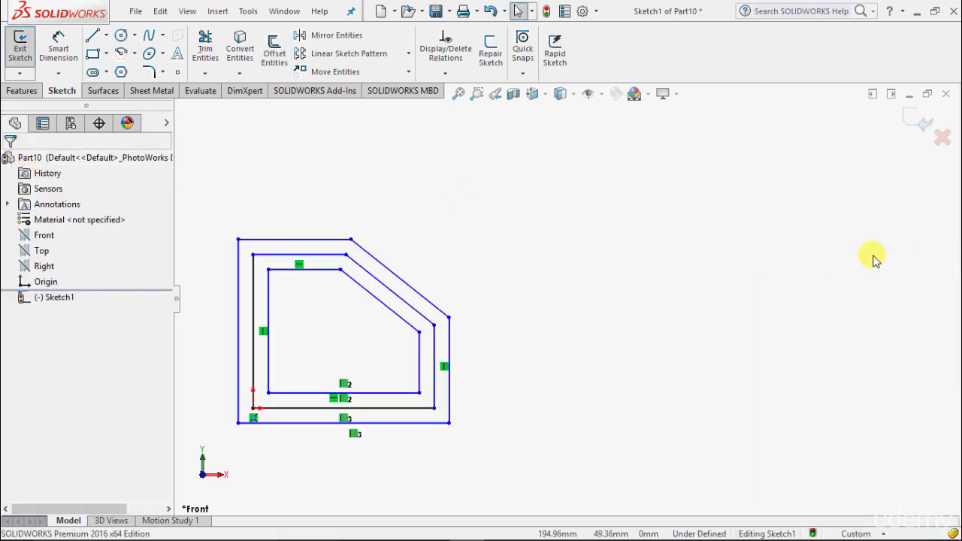
Step: Sketch a circle of about 32 mm radius to the right of the closed profile and offset it 5 mm bi-directionally without dimensions
click(135, 36)
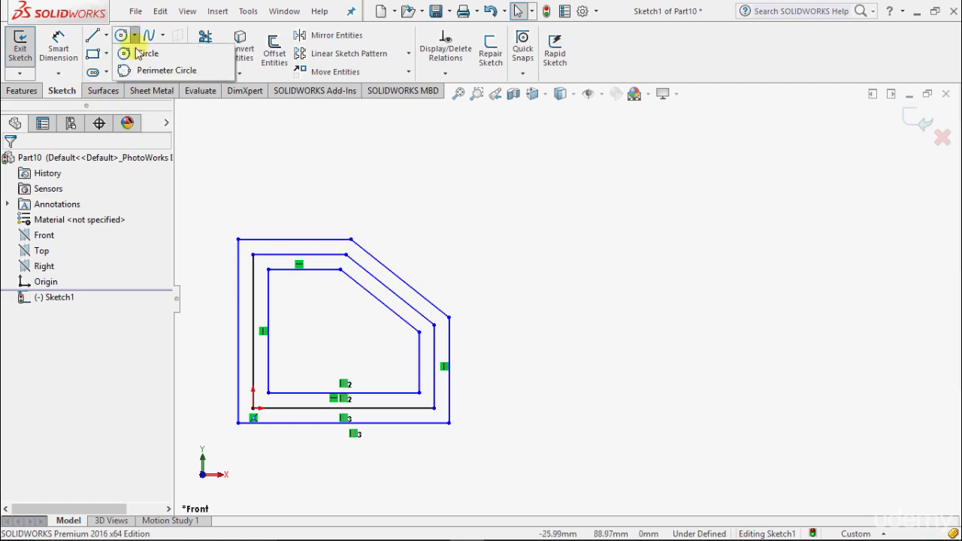
click(149, 56)
click(627, 288)
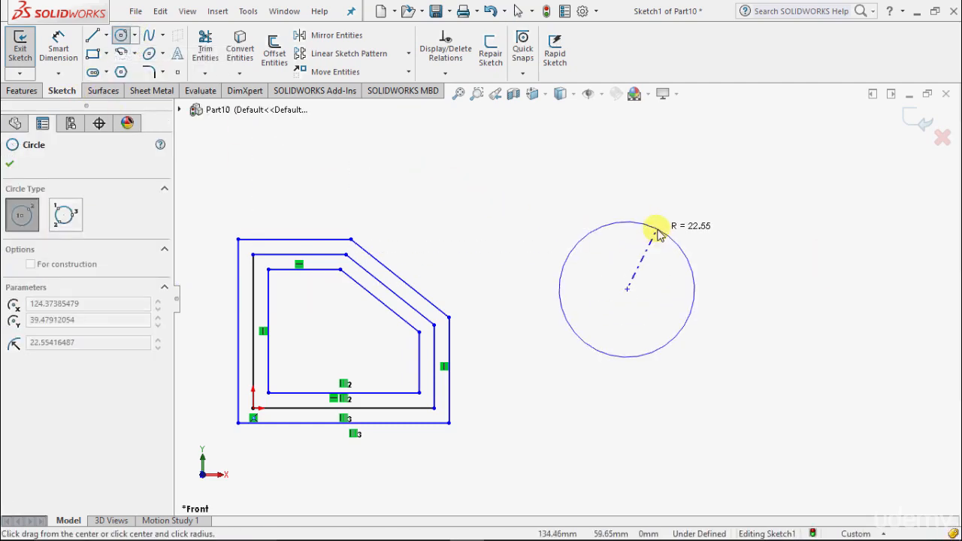
click(671, 210)
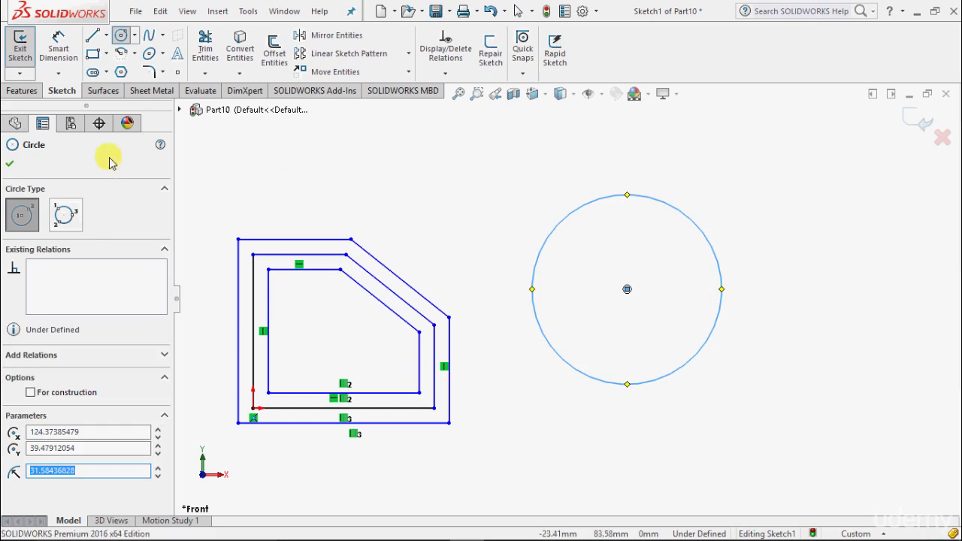
click(11, 166)
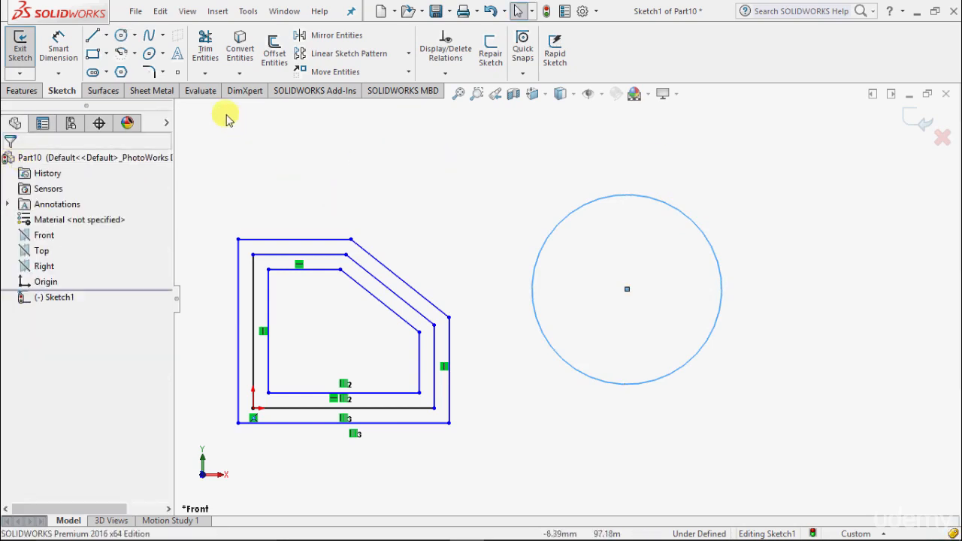
click(275, 54)
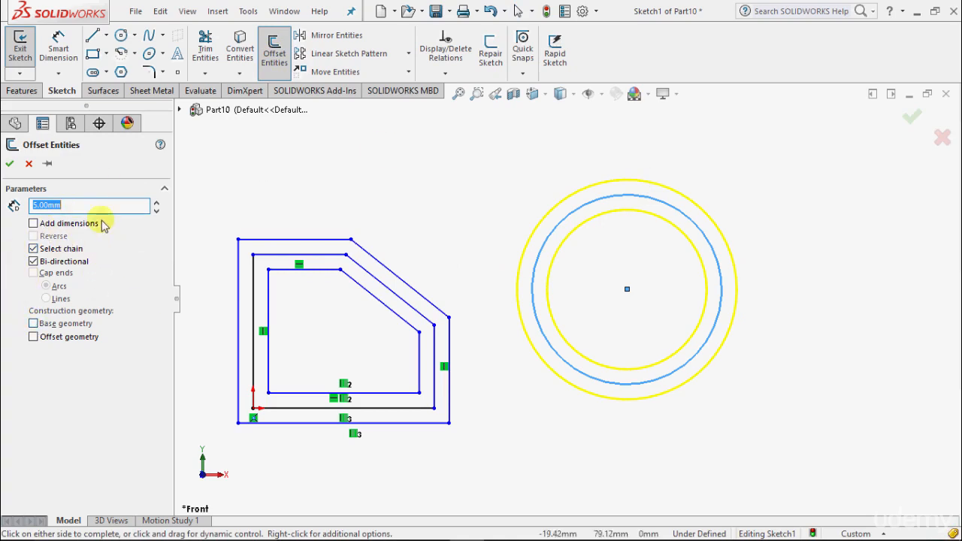
click(9, 163)
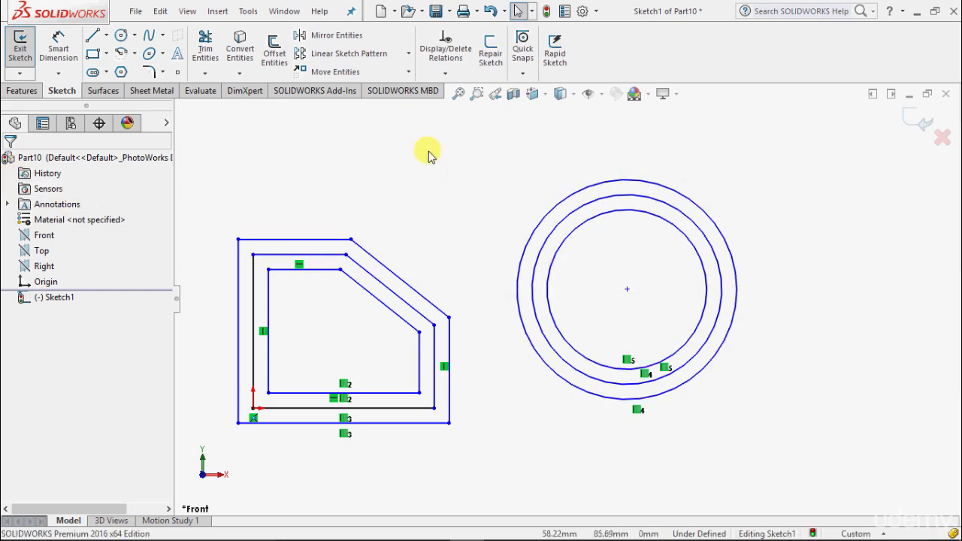
Step: Sketch a large centerpoint arc of about 133 mm radius to the right of the concentric circles, open toward the lower left
scroll(470, 192, up, 3)
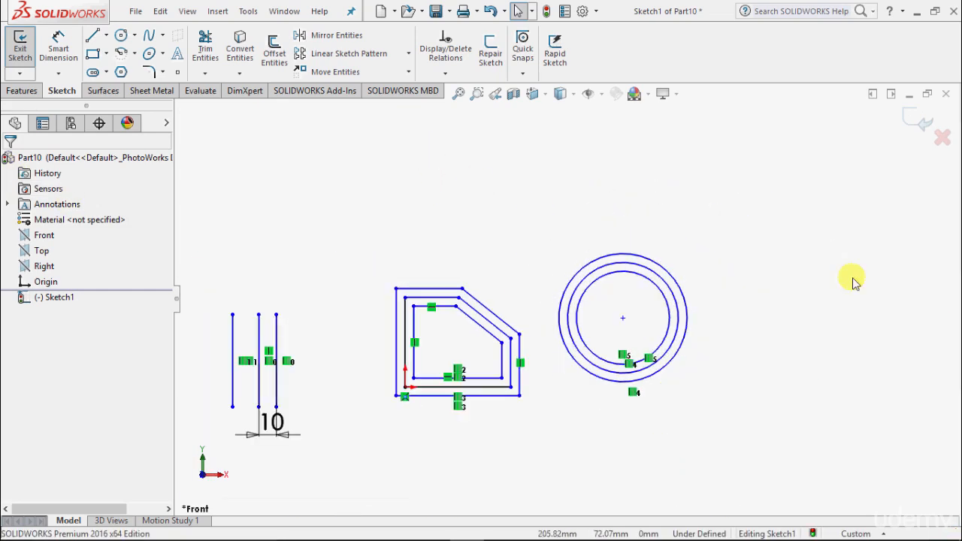
scroll(957, 313, up, 4)
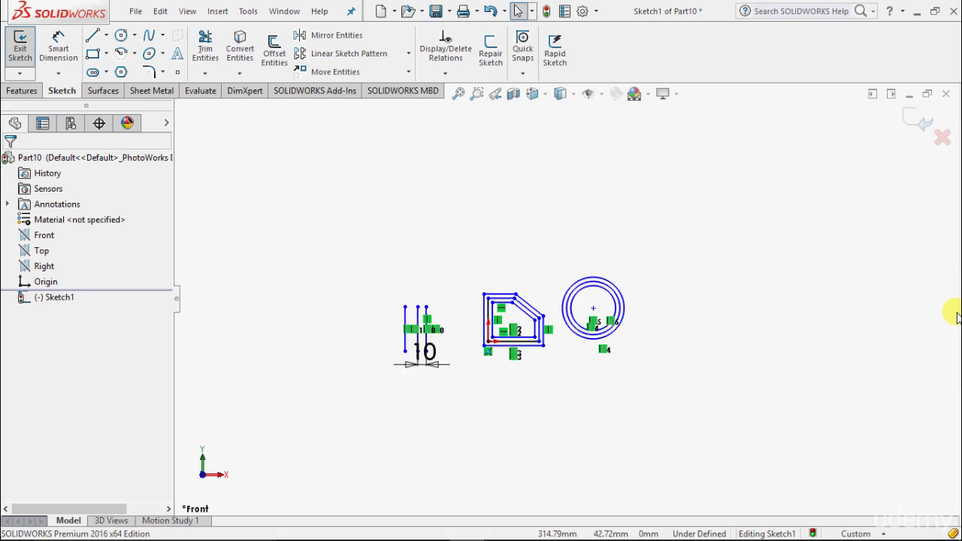
scroll(905, 315, down, 4)
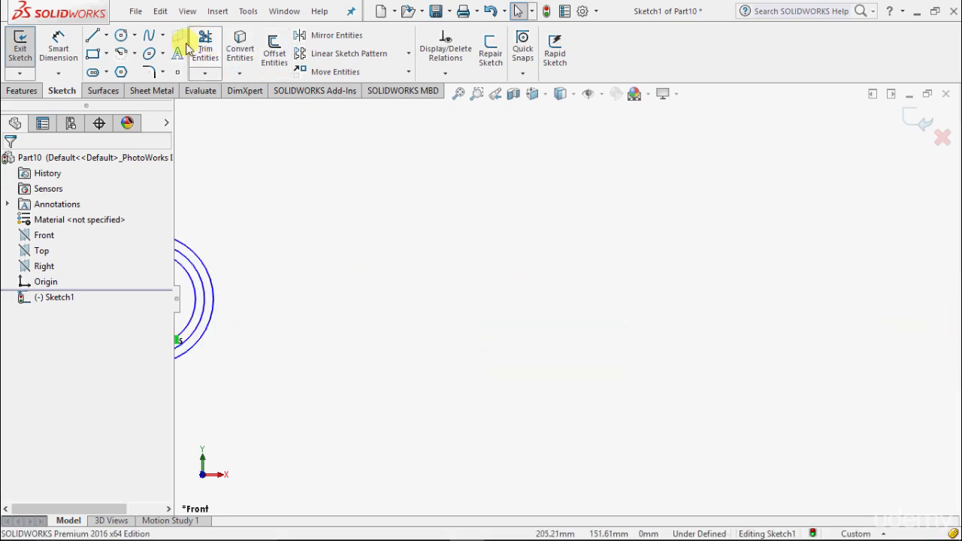
click(134, 55)
click(150, 71)
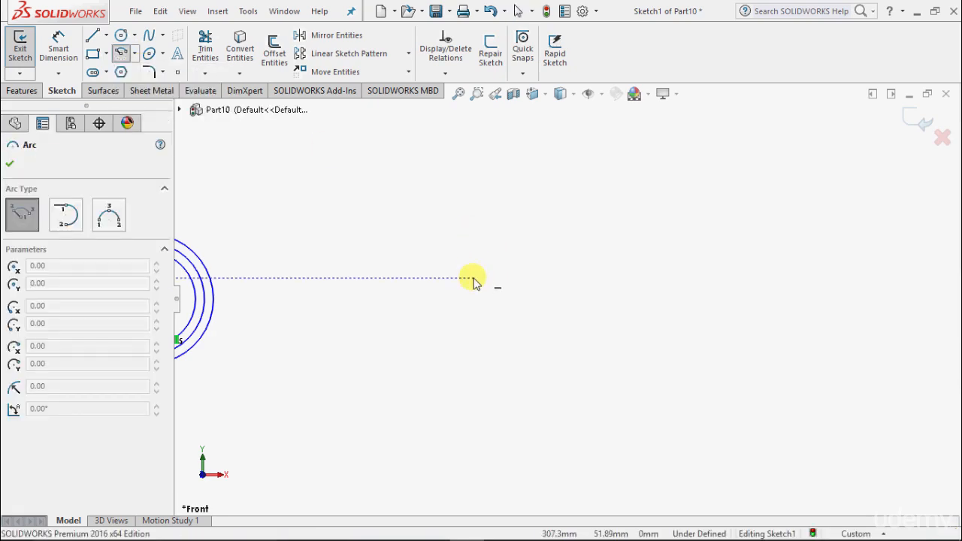
click(478, 270)
click(672, 407)
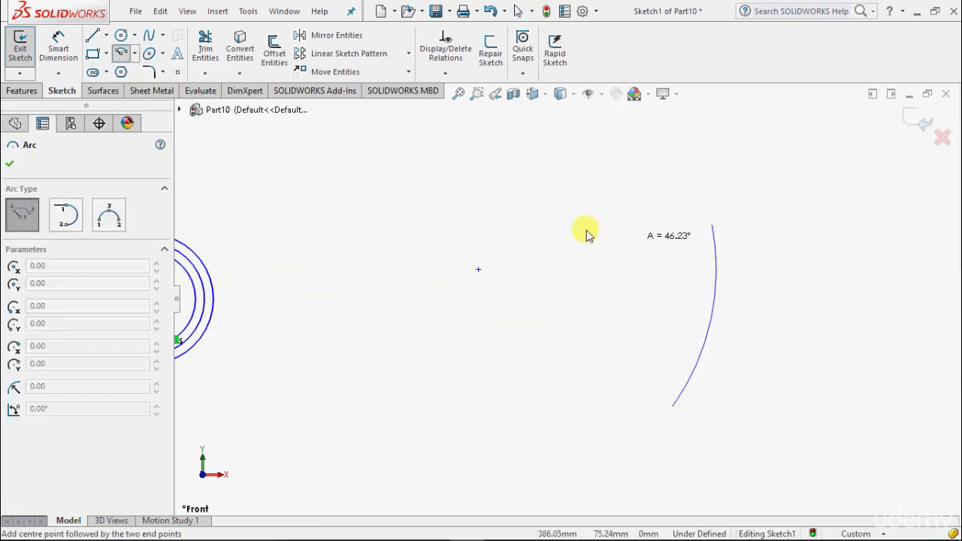
click(424, 239)
scroll(714, 421, up, 5)
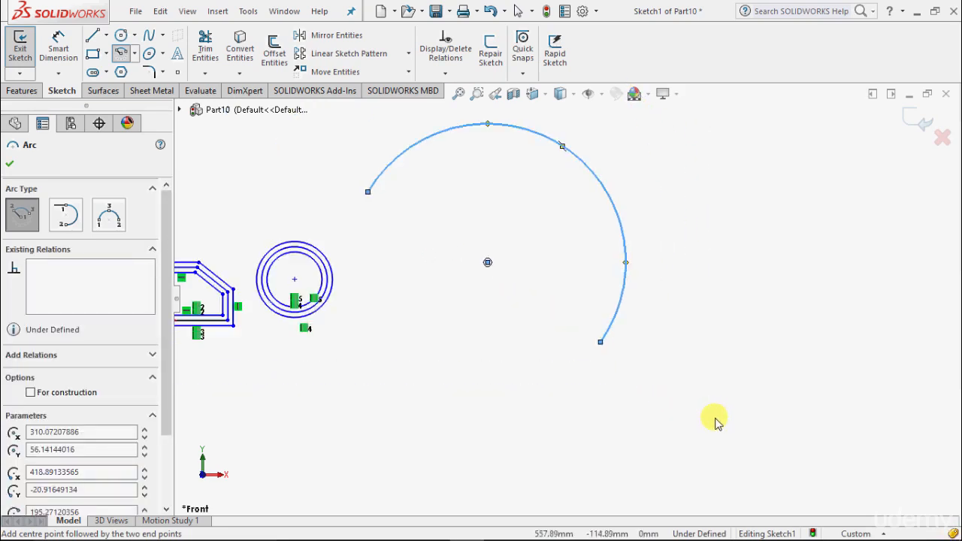
scroll(401, 220, down, 2)
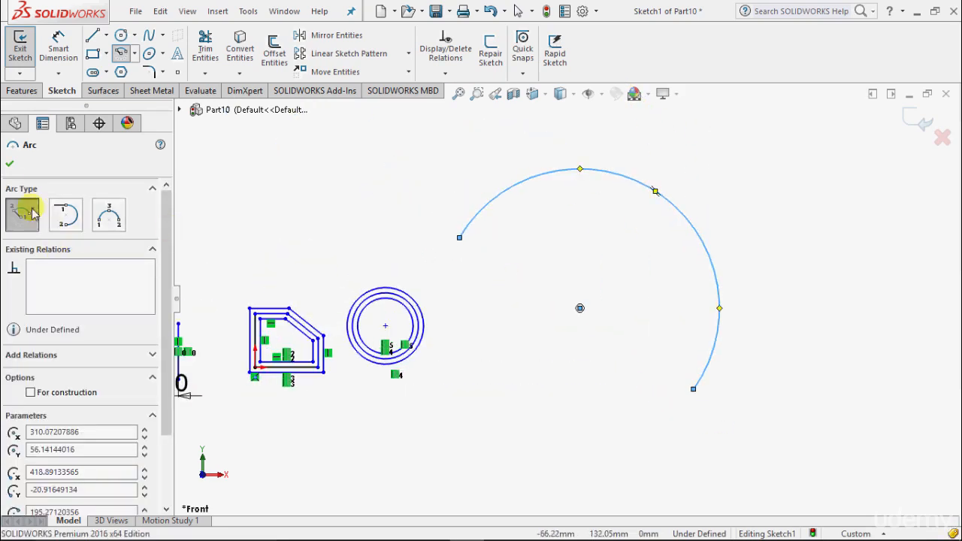
click(10, 163)
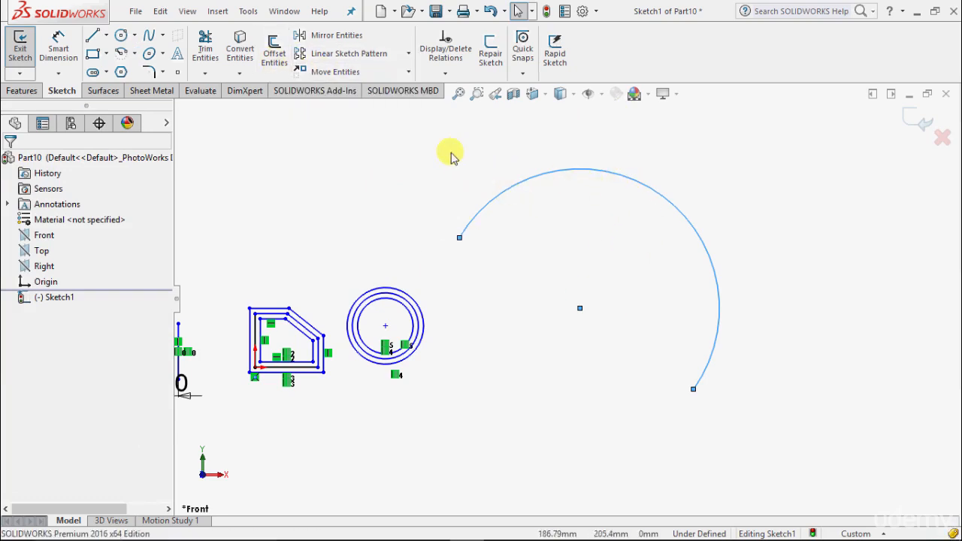
Step: Offset the large open arc by 5 mm bi-directionally without dimensions, closing both ends with arc-shaped cap ends
click(275, 48)
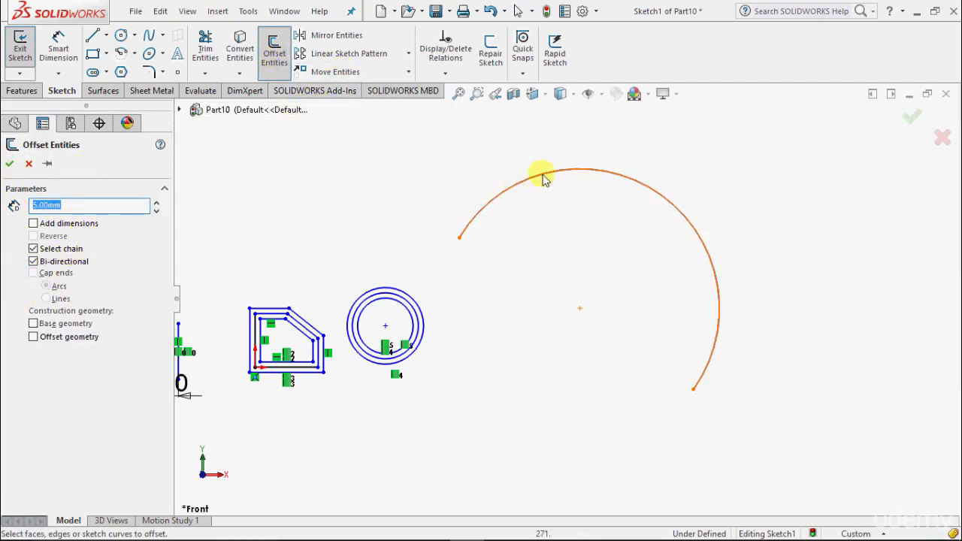
click(590, 173)
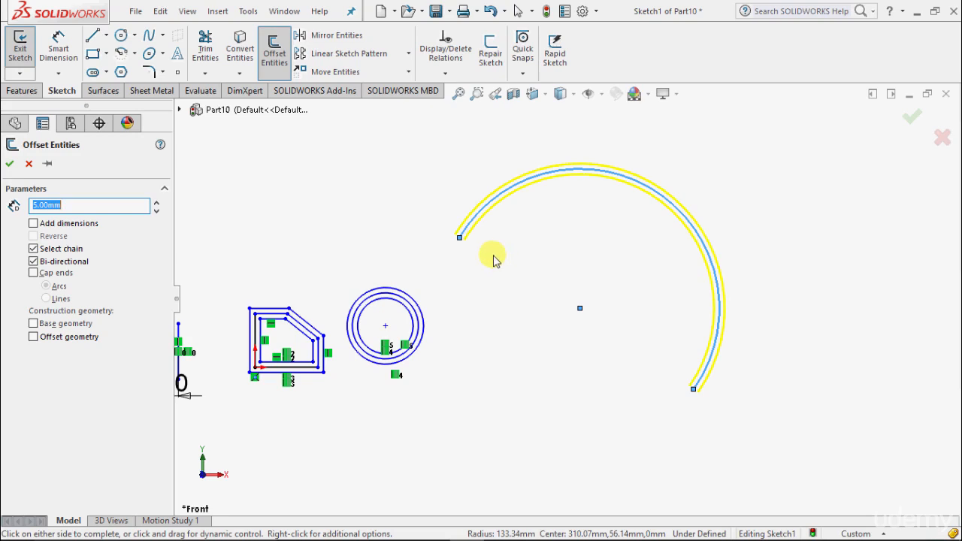
scroll(490, 257, up, 3)
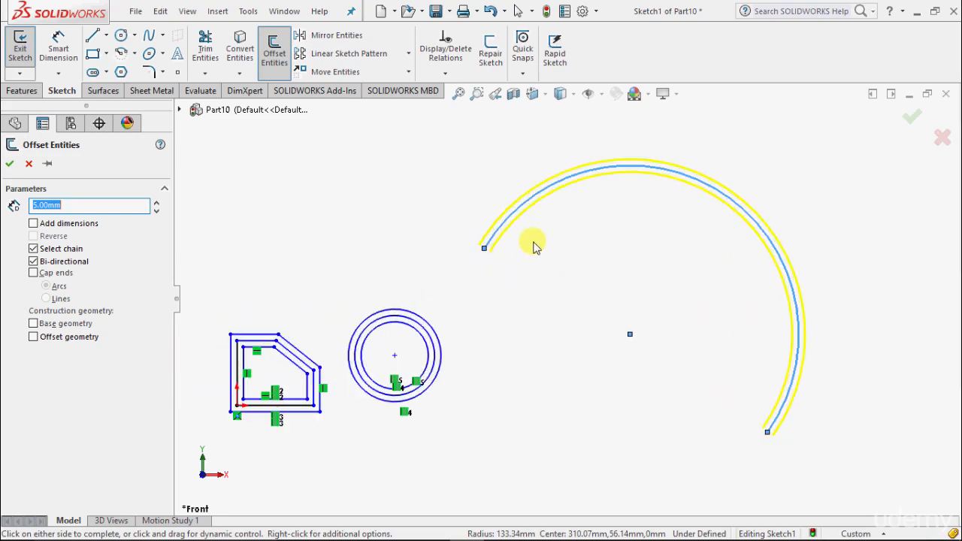
scroll(534, 247, up, 2)
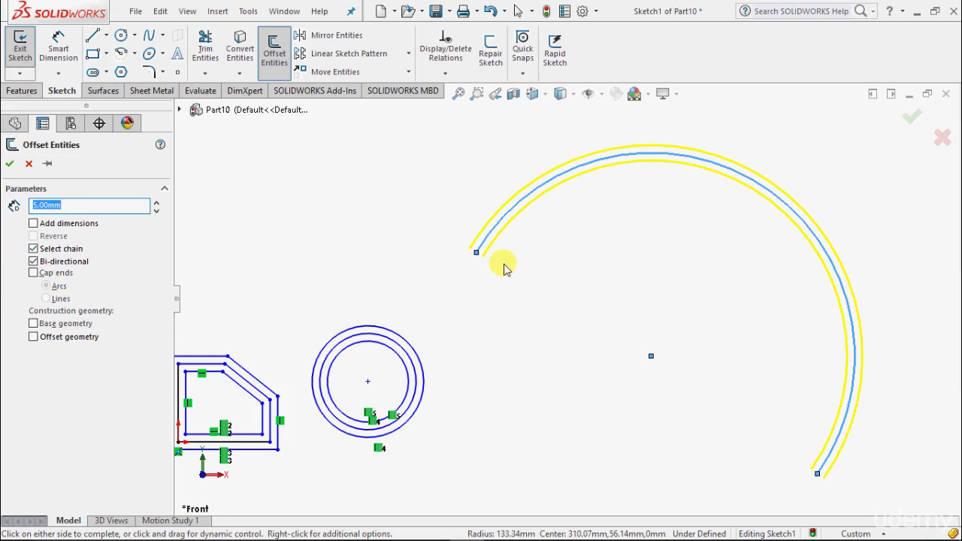
scroll(502, 266, up, 5)
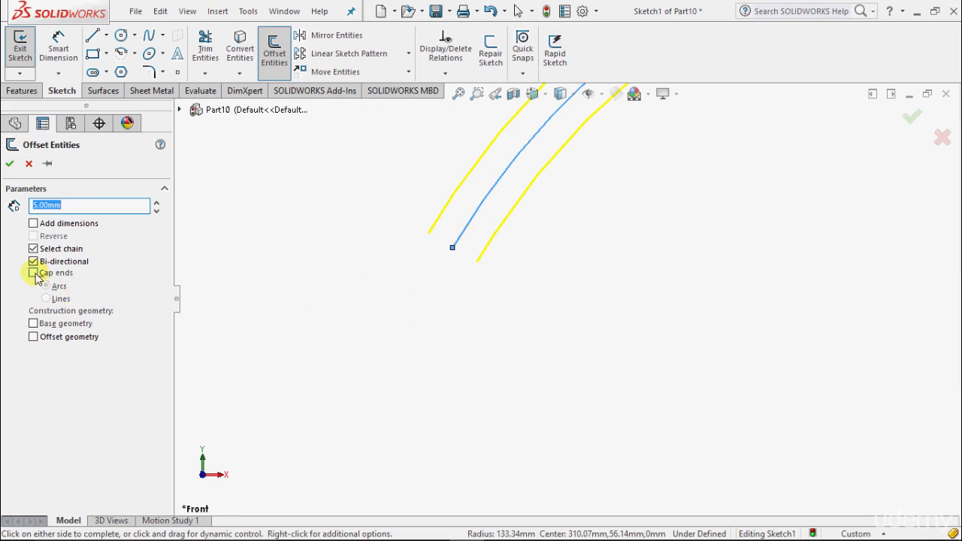
click(34, 272)
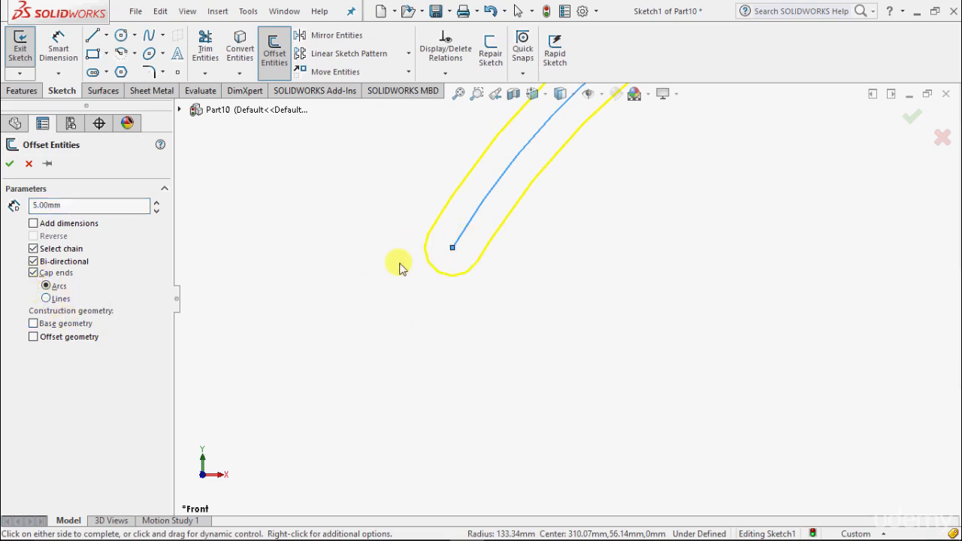
key(f)
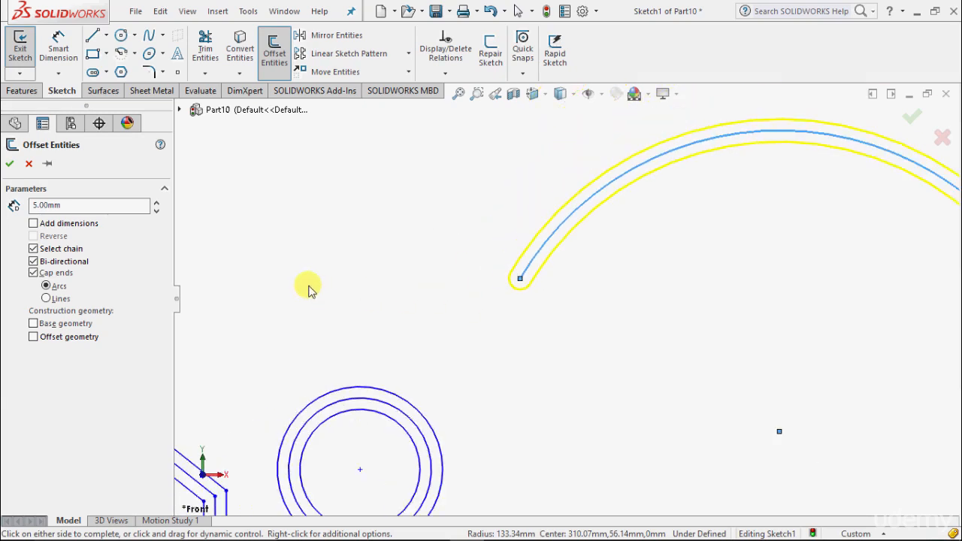
scroll(804, 478, down, 3)
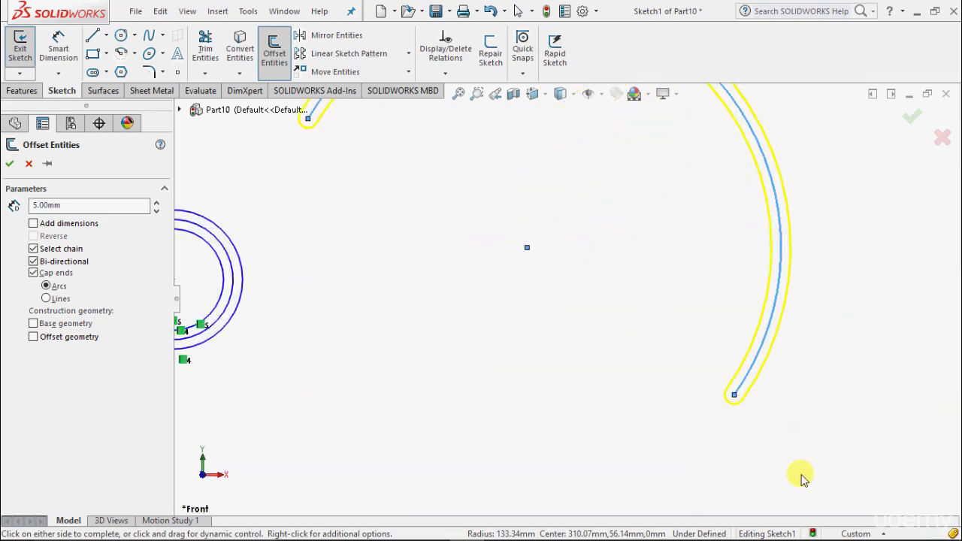
scroll(816, 509, up, 2)
click(10, 164)
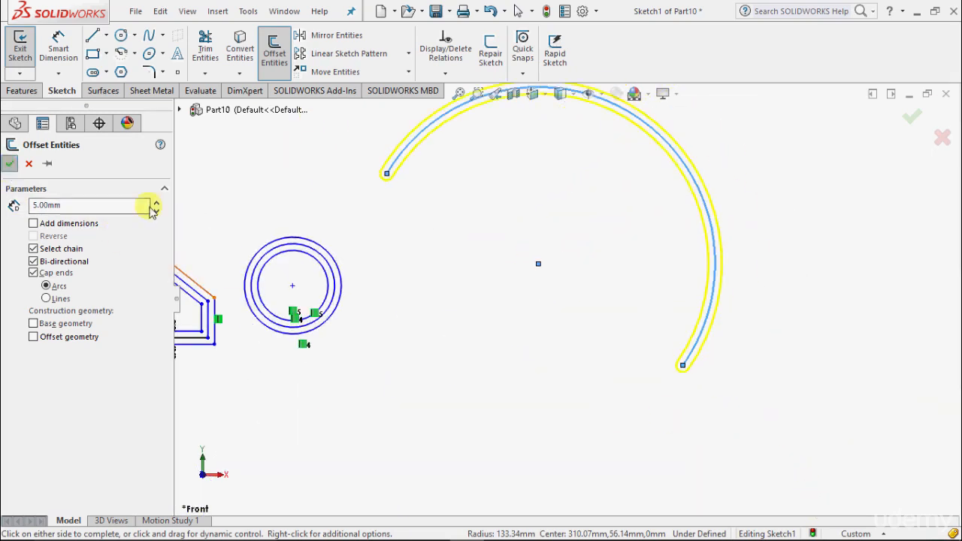
scroll(594, 379, up, 4)
scroll(464, 306, down, 2)
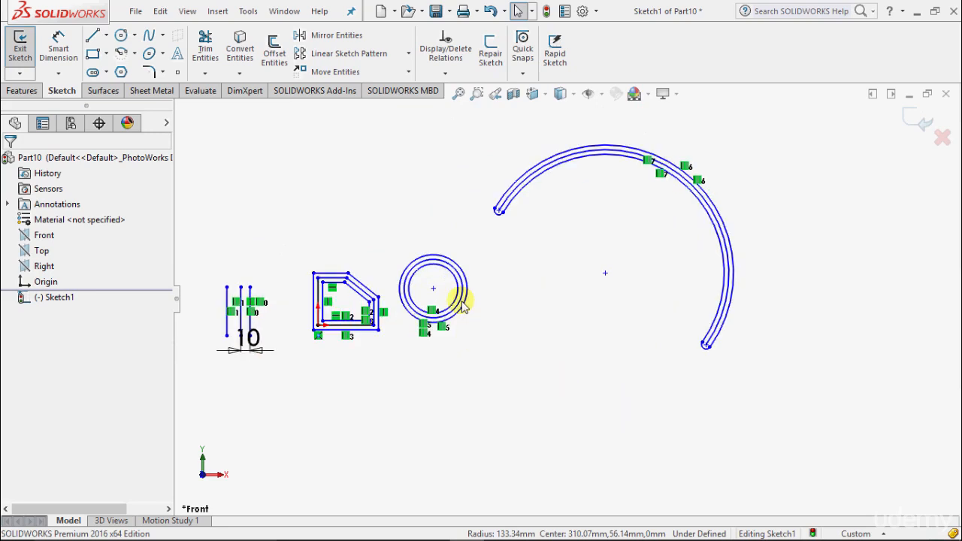